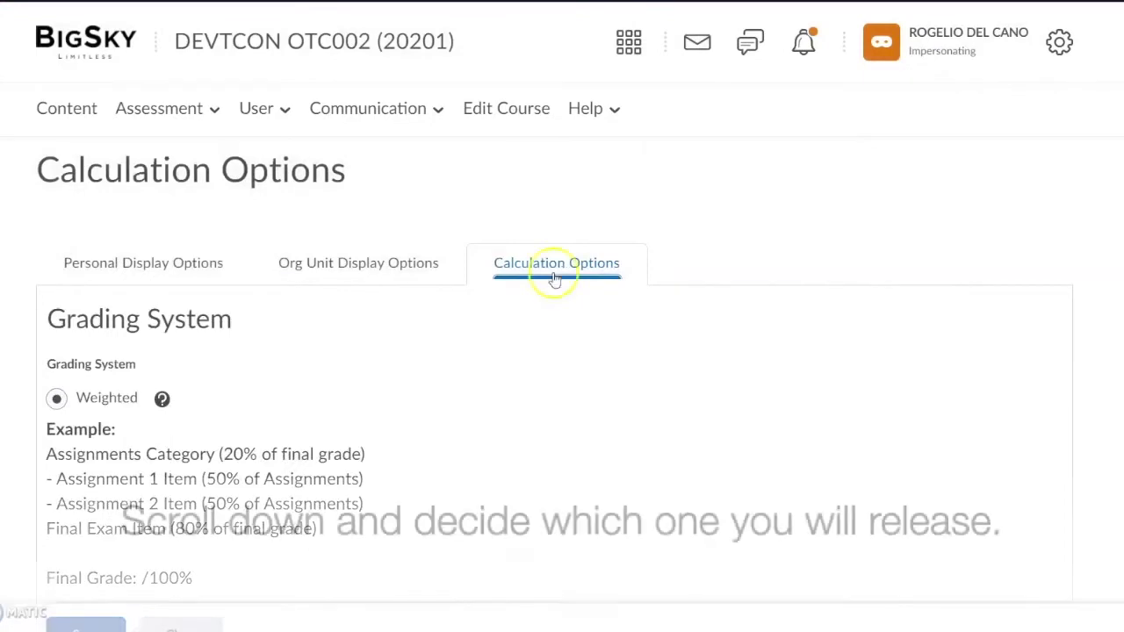
# Step: Choose Adjusted Final Grade as the released final grade in the calculation options and save the settings
pyautogui.scroll(-1, 515, 296)
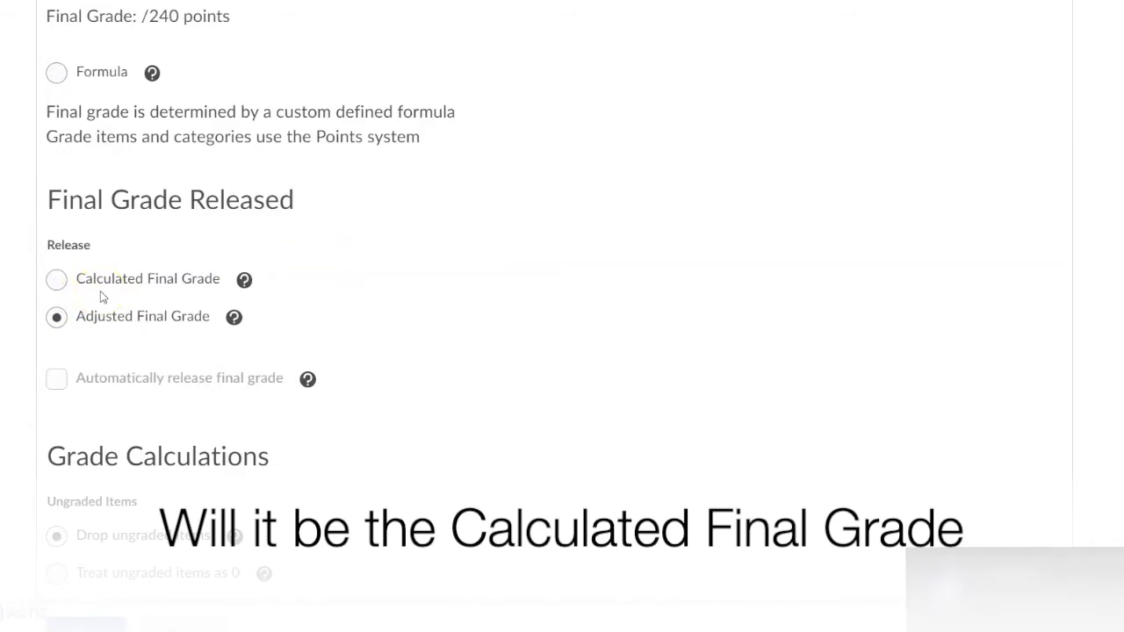
pyautogui.click(101, 337)
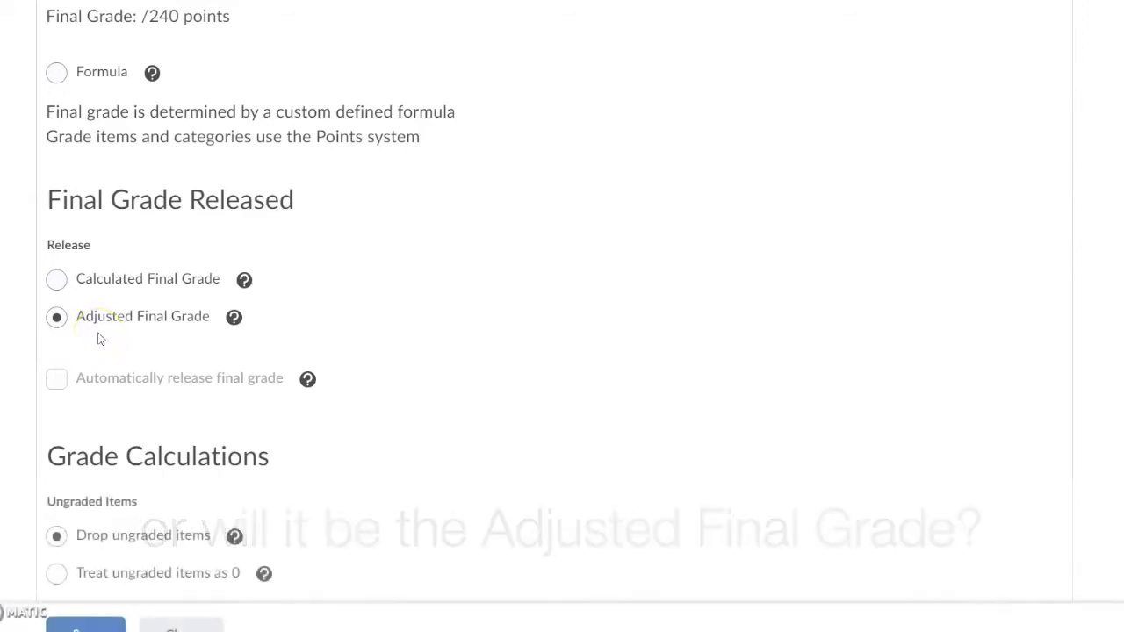
pyautogui.click(136, 335)
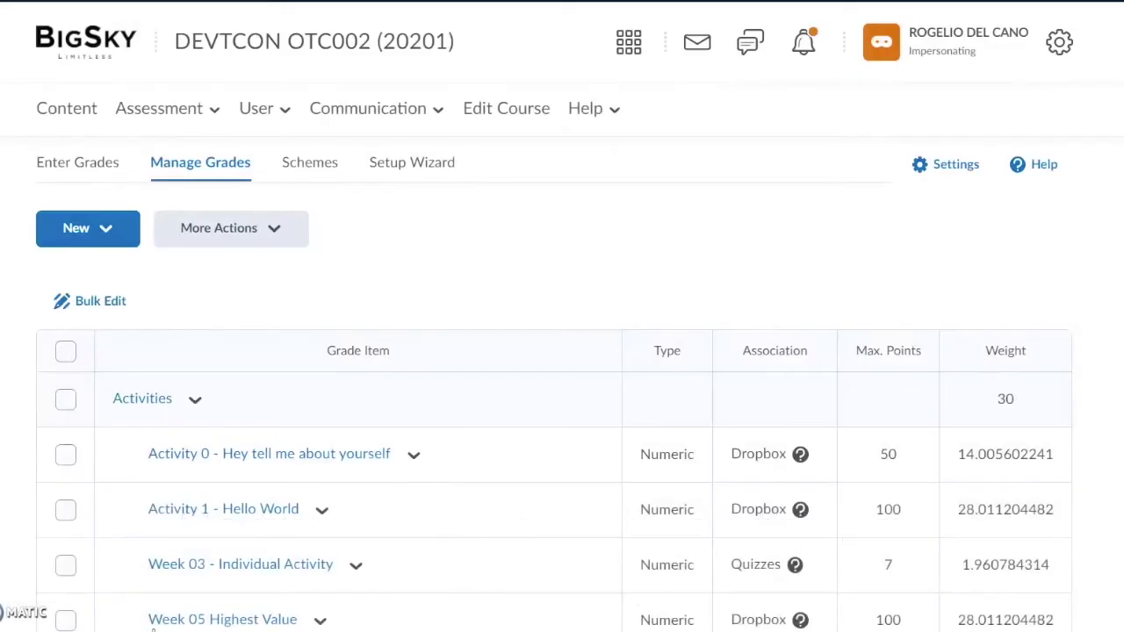
# Step: Edit the Final Calculated Grade item to use the Default Scheme (Percentage), saving and closing it
pyautogui.scroll(-7, 318, 436)
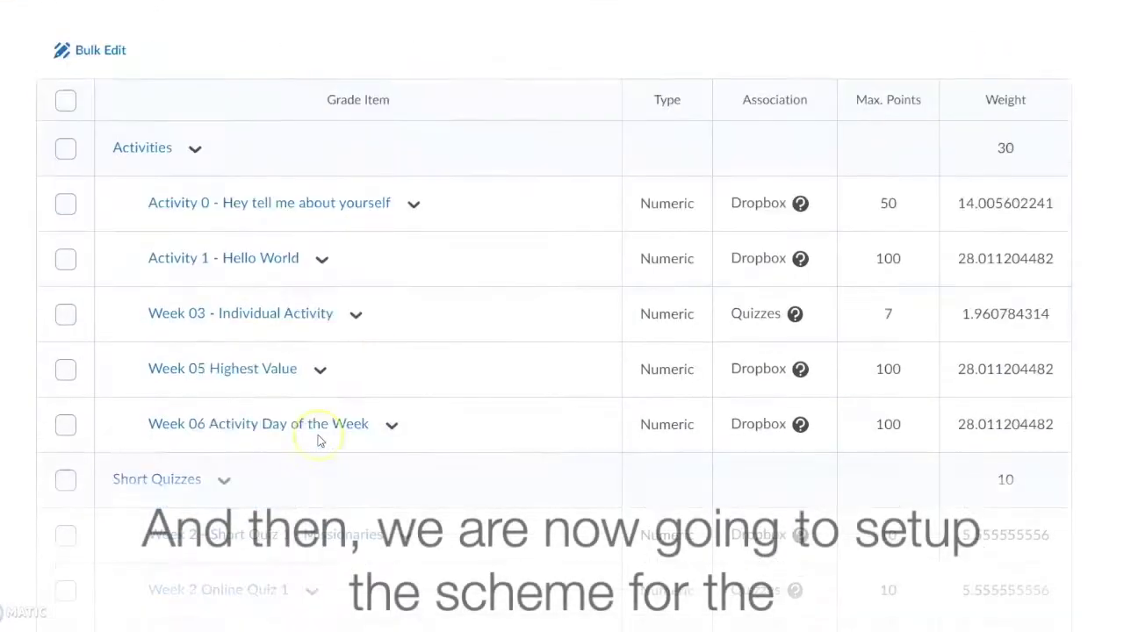
pyautogui.scroll(-5, 319, 441)
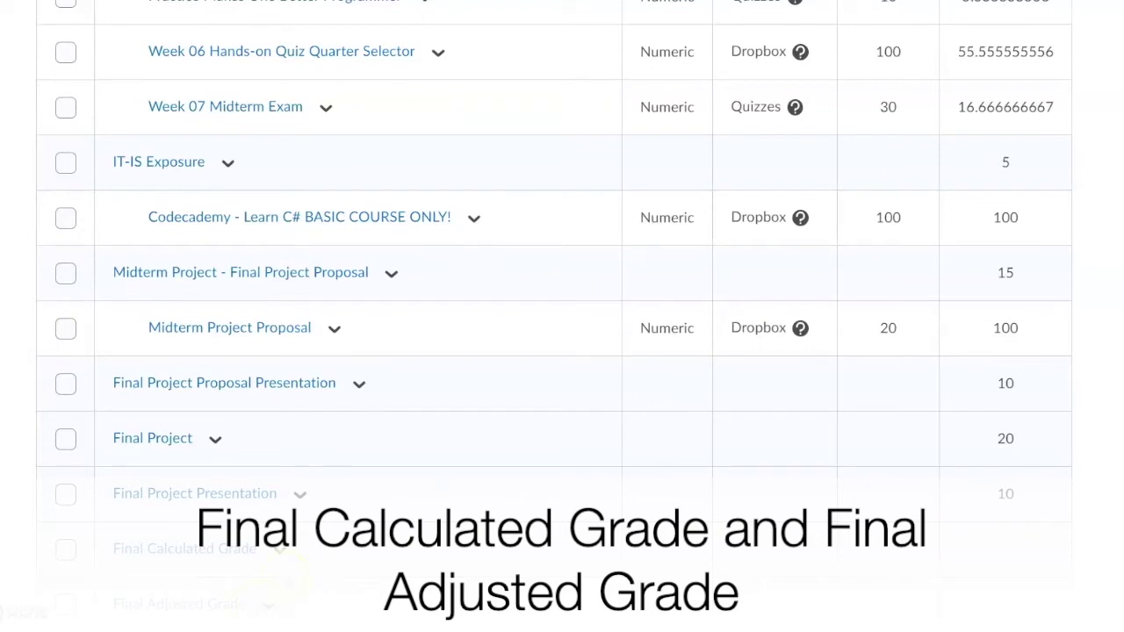
pyautogui.click(279, 549)
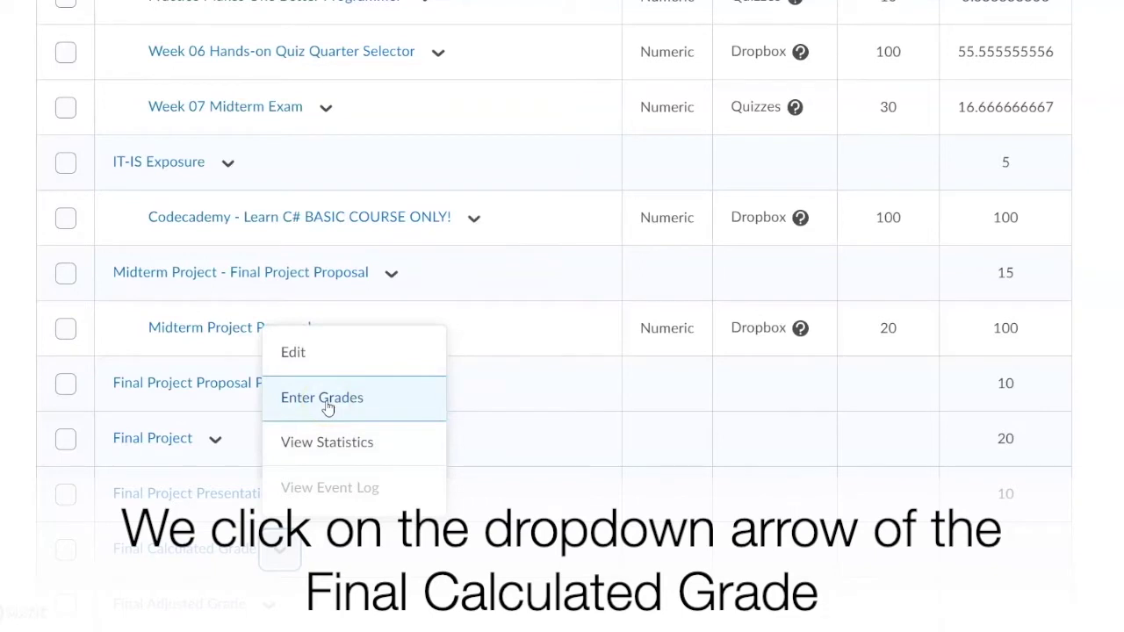
pyautogui.click(295, 354)
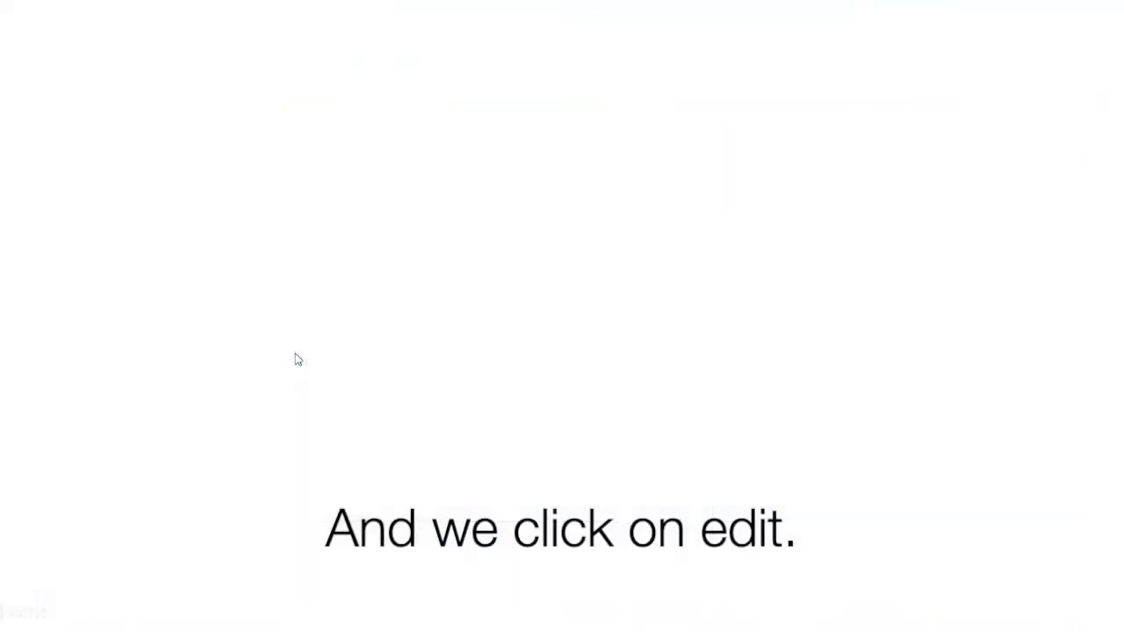
pyautogui.scroll(-5, 295, 359)
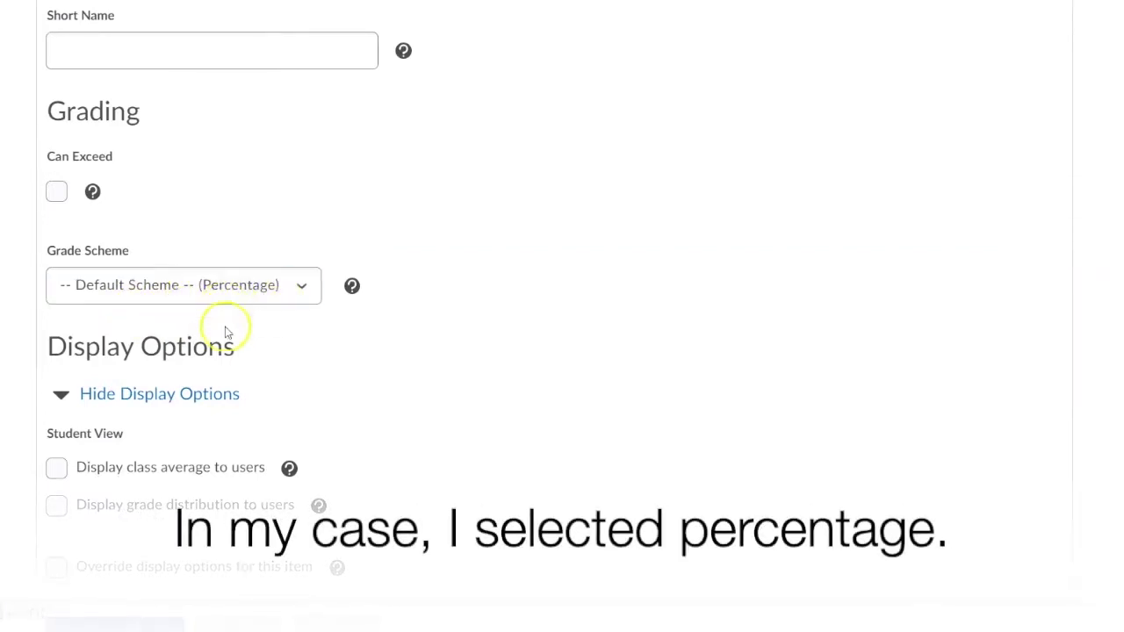
pyautogui.click(130, 628)
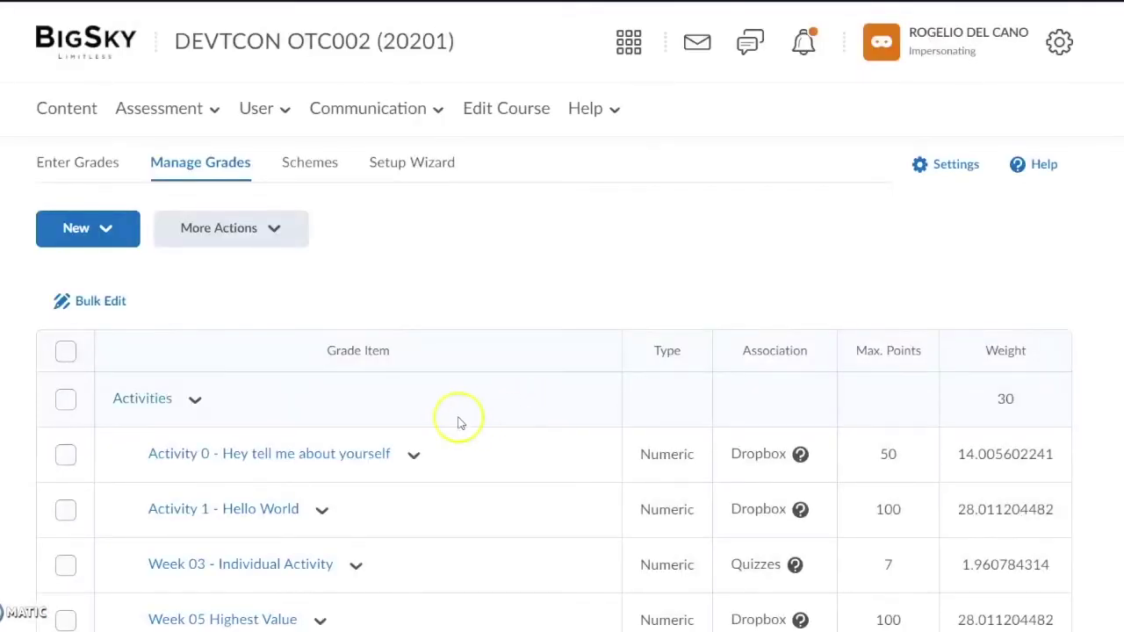
# Step: Edit the Final Adjusted Grade item to use the Benilde Scheme, saving and closing it
pyautogui.scroll(-10, 376, 423)
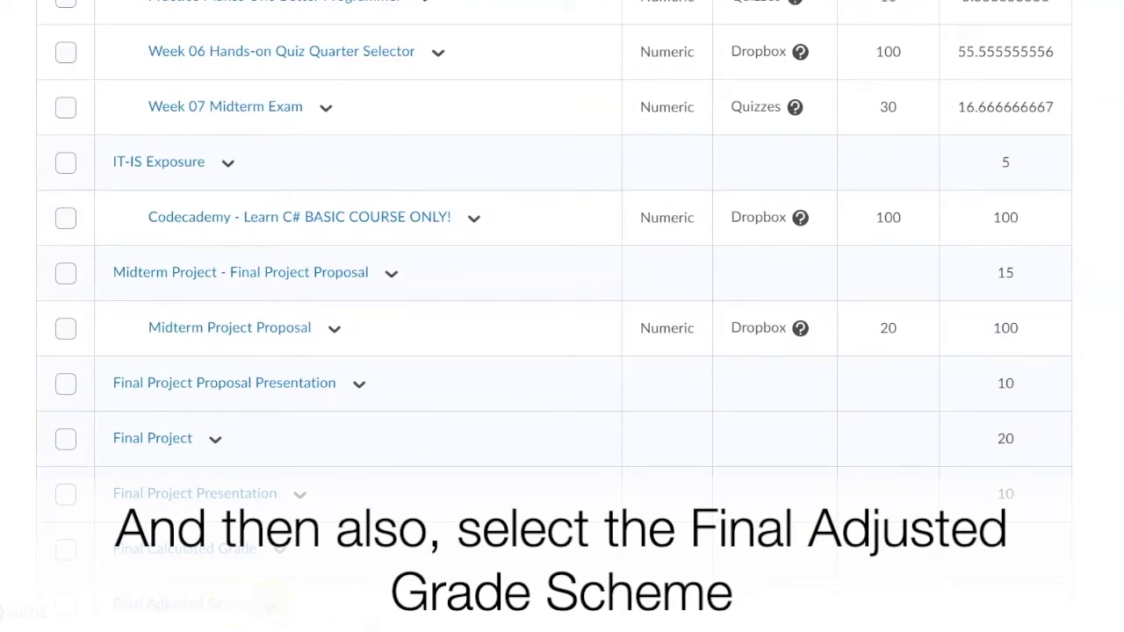
pyautogui.click(358, 383)
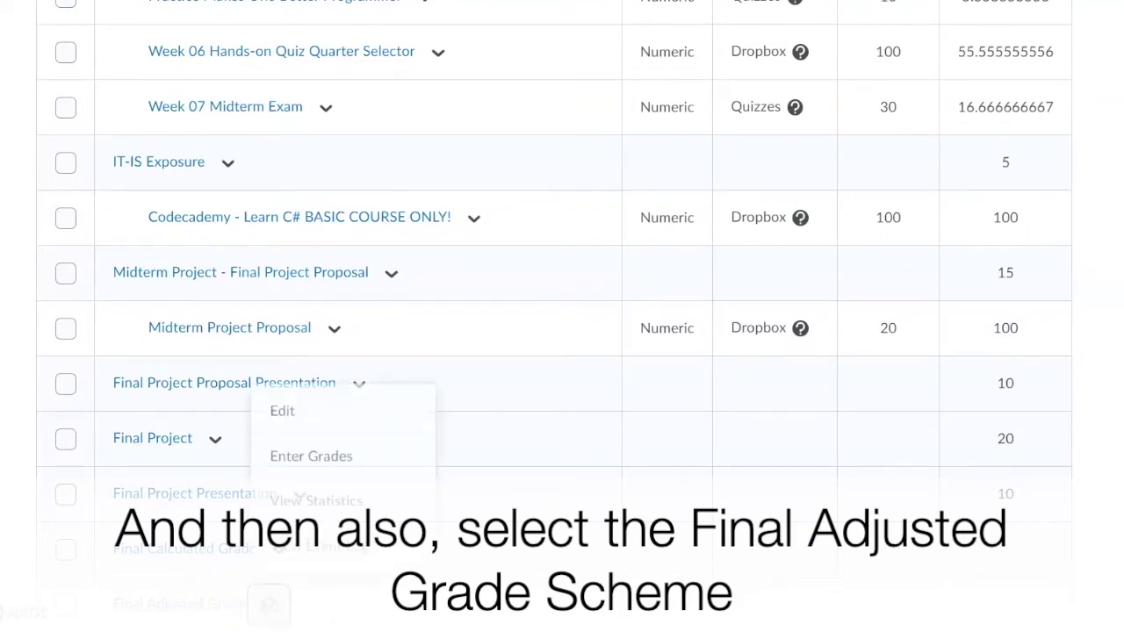
pyautogui.click(282, 407)
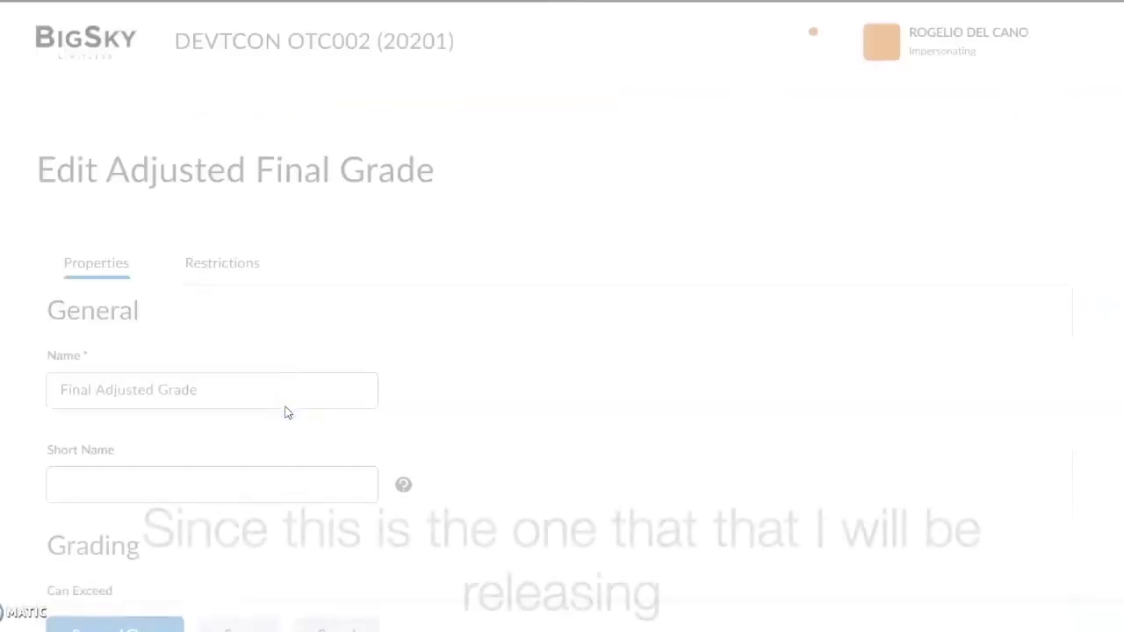
pyautogui.scroll(-4, 285, 413)
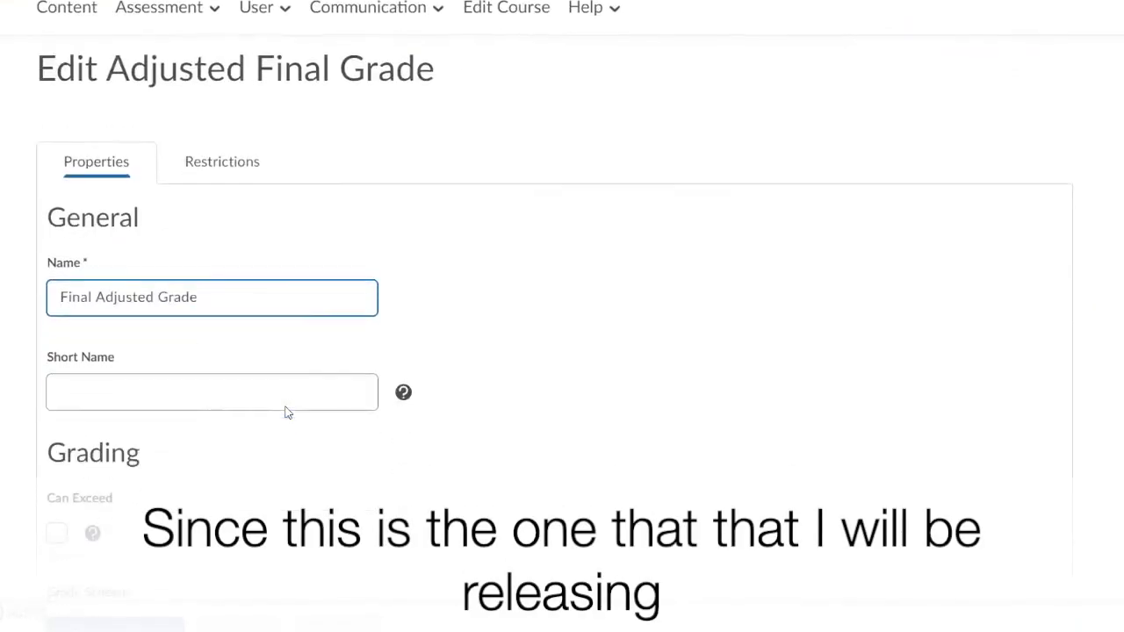
pyautogui.click(100, 383)
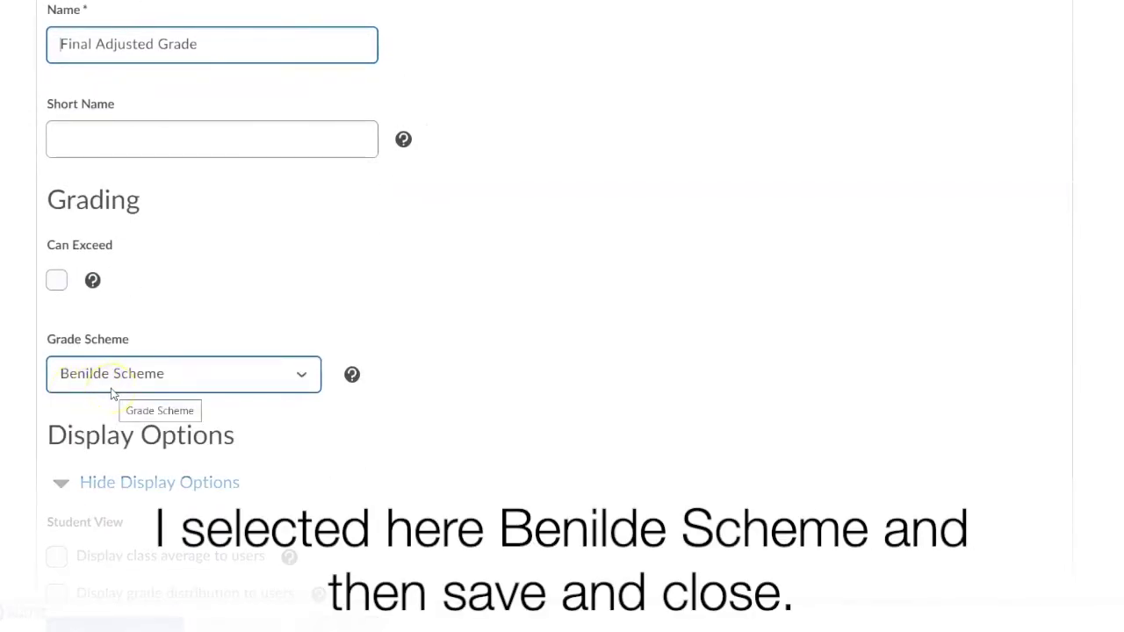
pyautogui.click(112, 490)
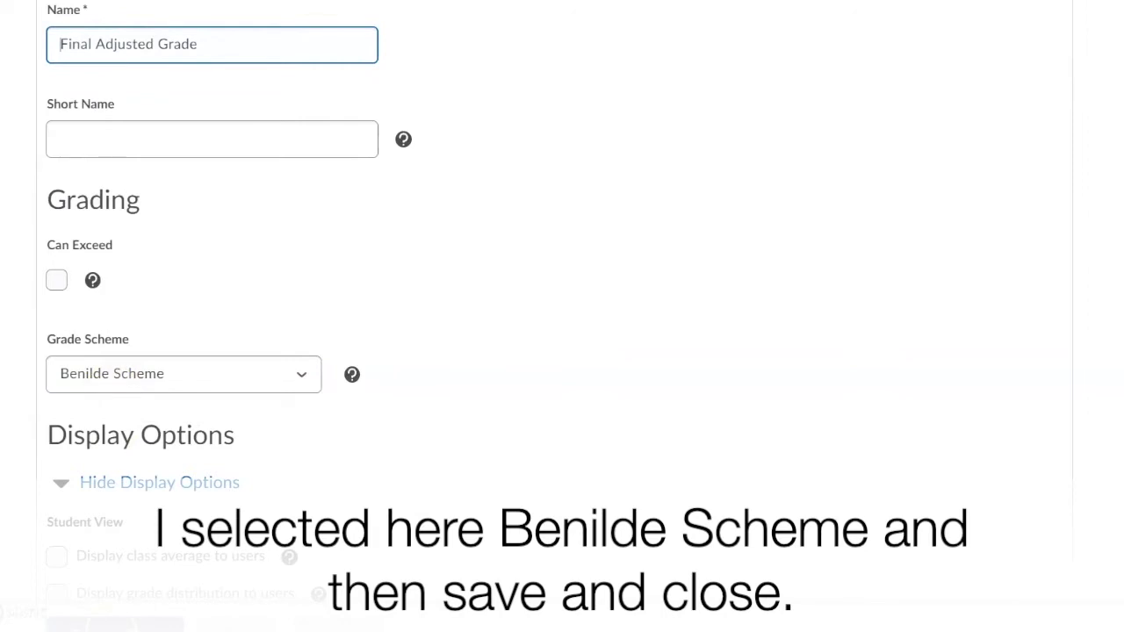
pyautogui.click(321, 624)
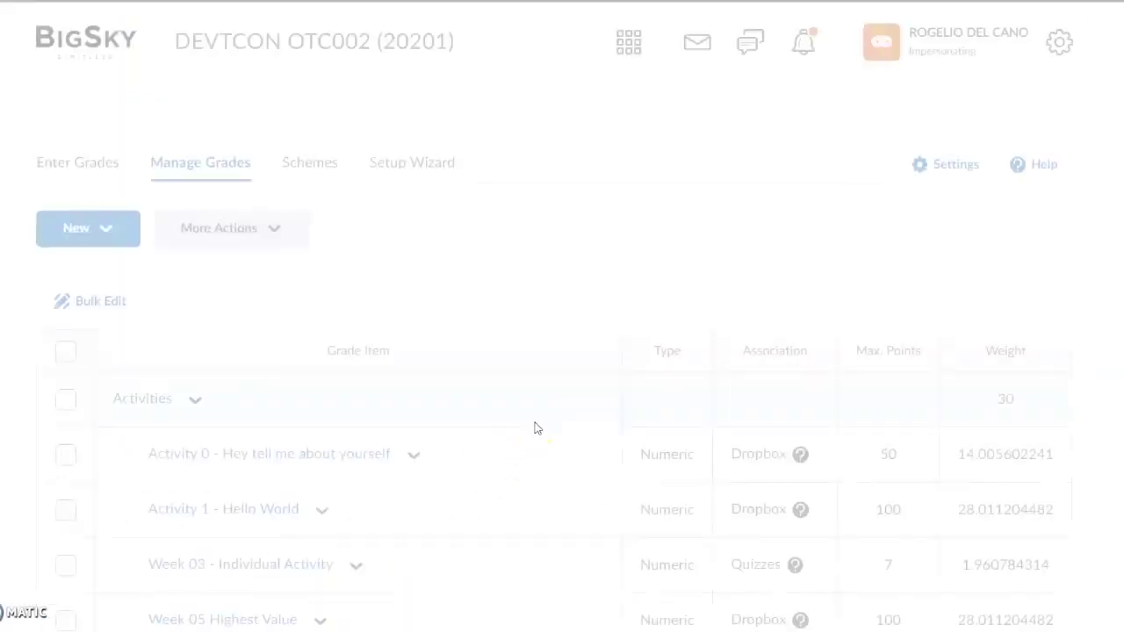
# Step: Go to the course's final grades and recalculate the Final Adjusted Grade for all users with every grade item included
pyautogui.click(70, 167)
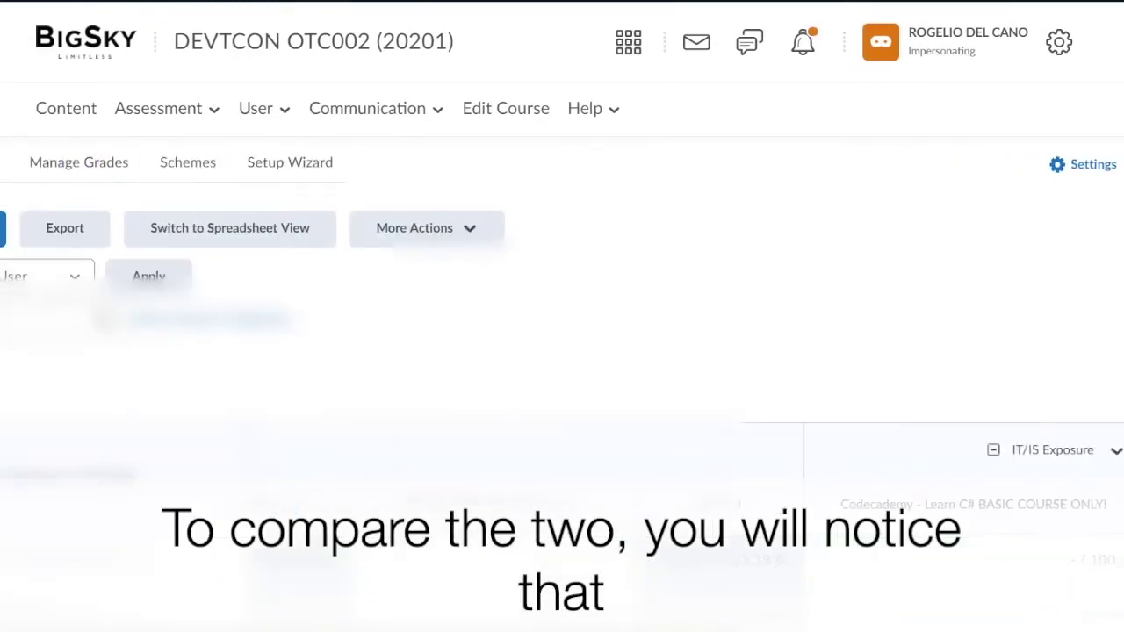
pyautogui.scroll(-3, 773, 485)
pyautogui.scroll(-1, 775, 487)
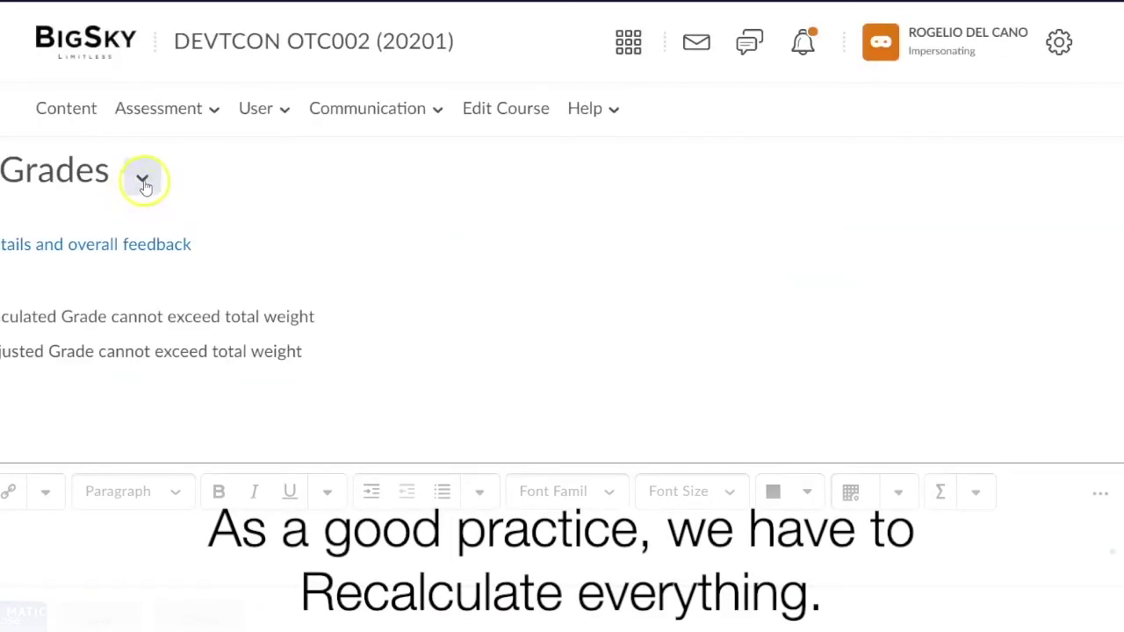
pyautogui.click(143, 182)
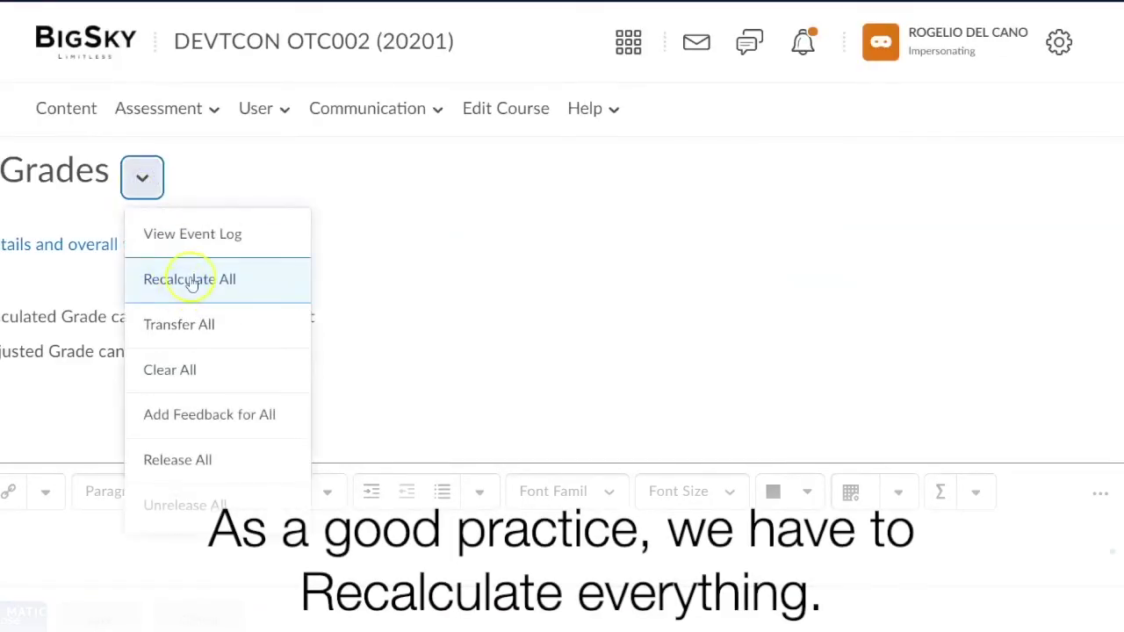
pyautogui.click(190, 279)
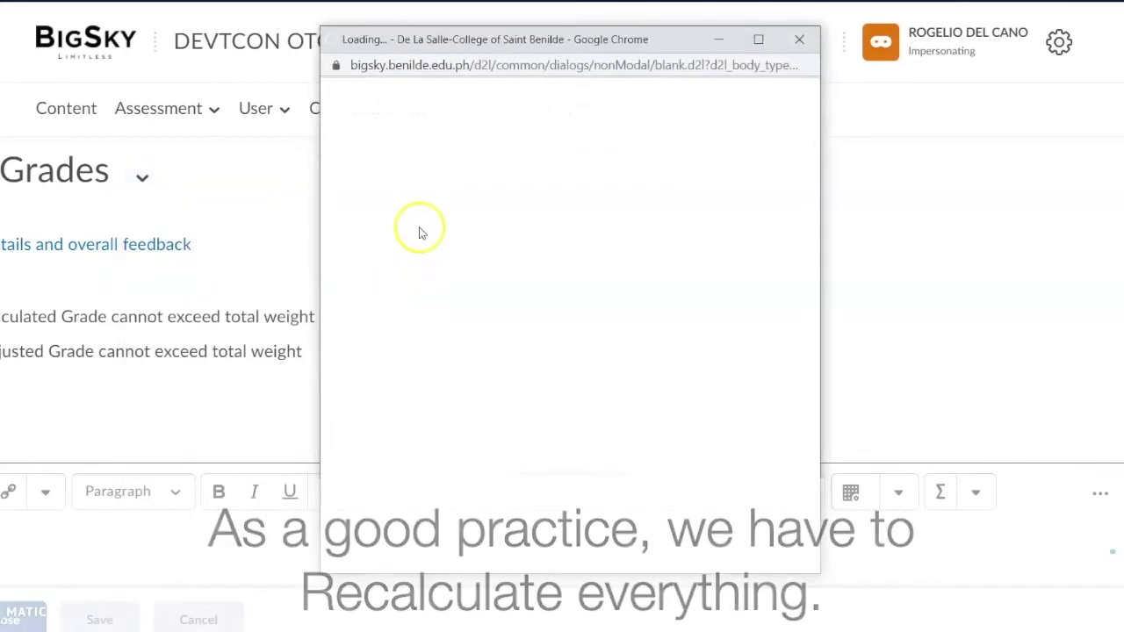
pyautogui.click(350, 187)
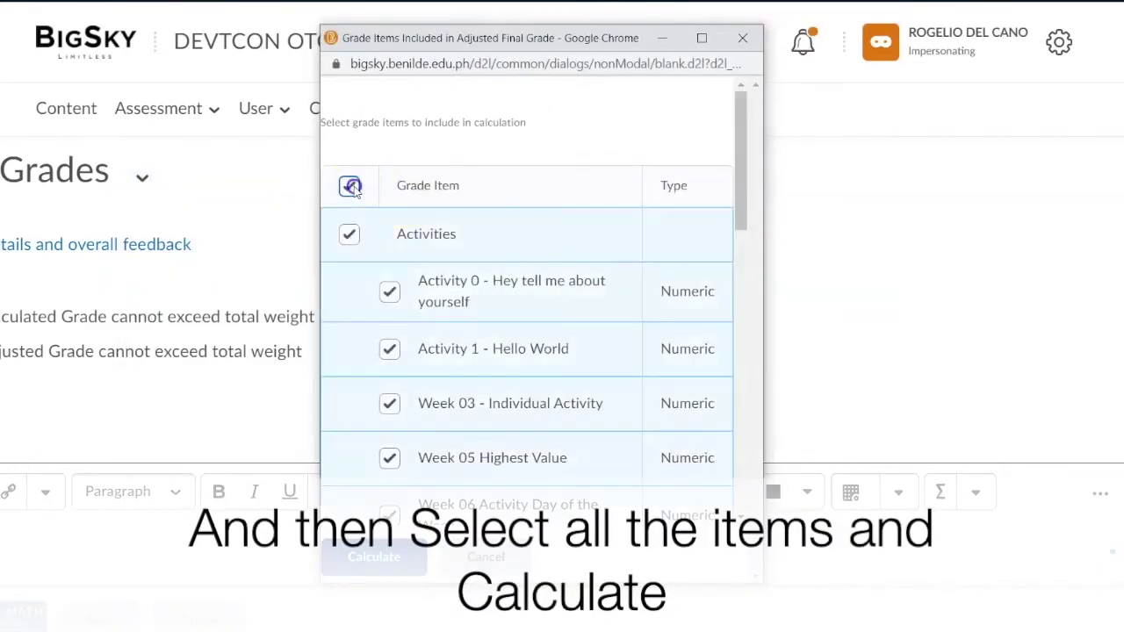
pyautogui.click(372, 561)
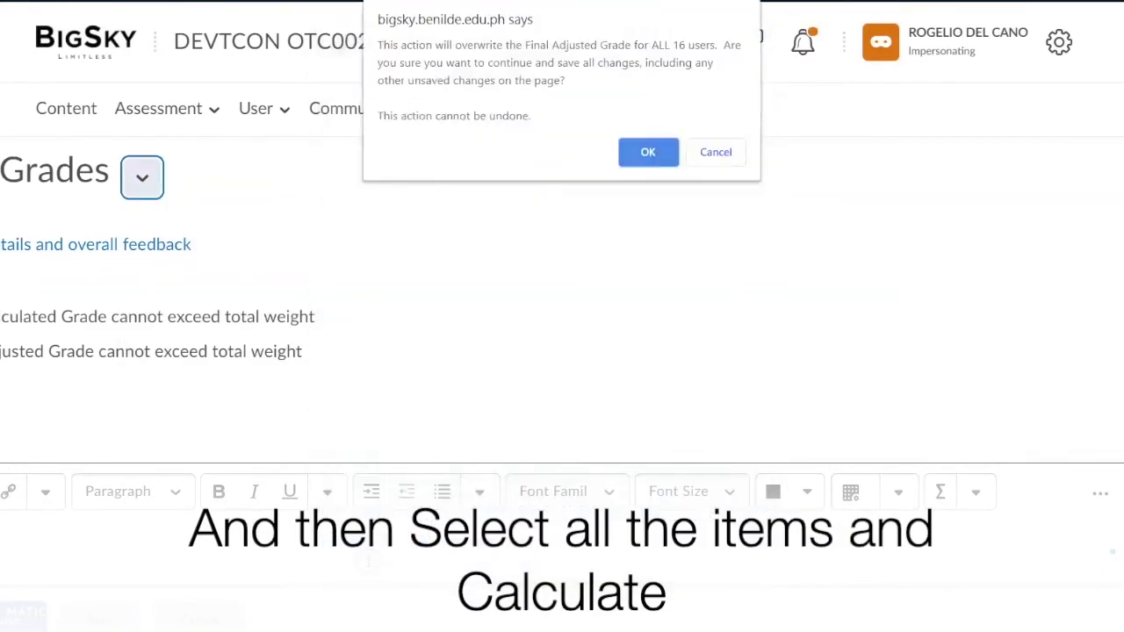
pyautogui.click(643, 151)
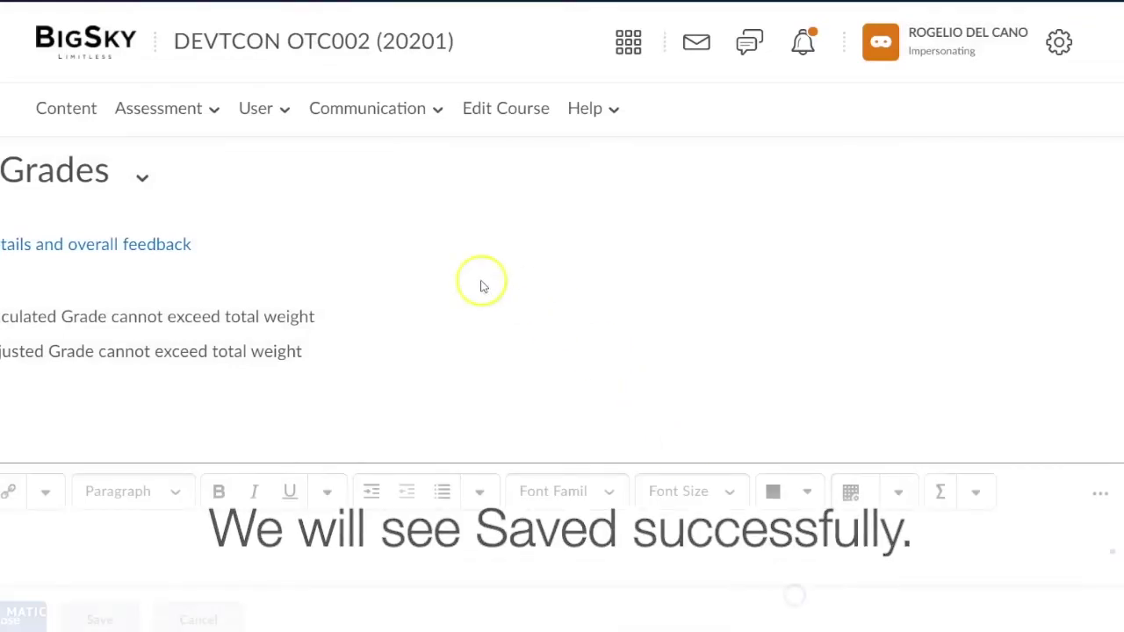
# Step: Release the Final Adjusted Grade to all users and confirm the action
pyautogui.click(147, 181)
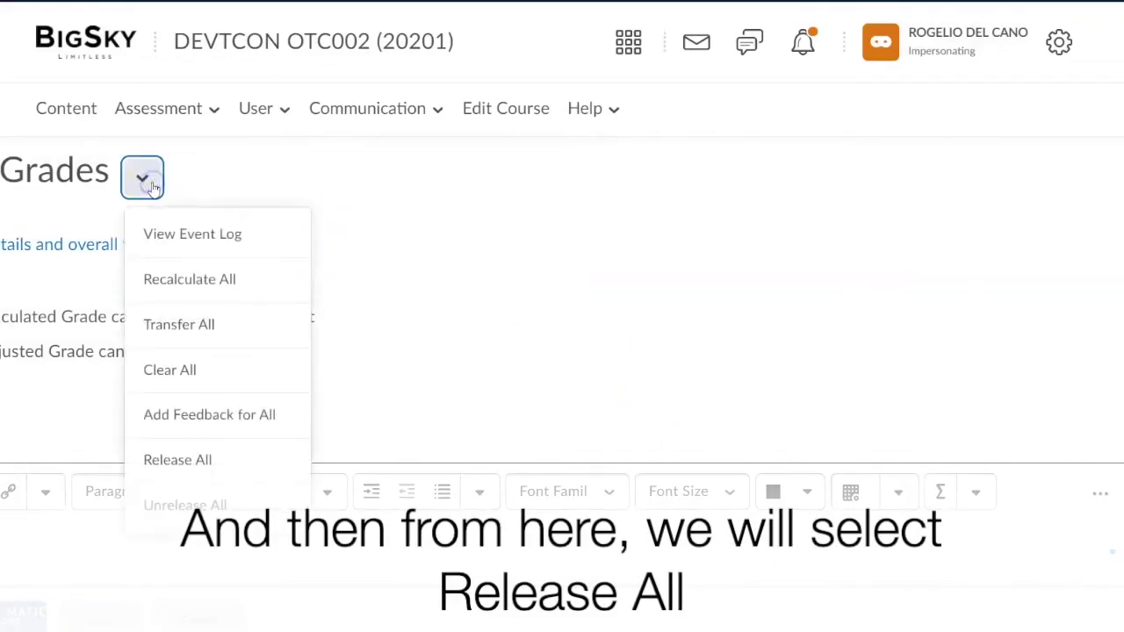
pyautogui.click(209, 470)
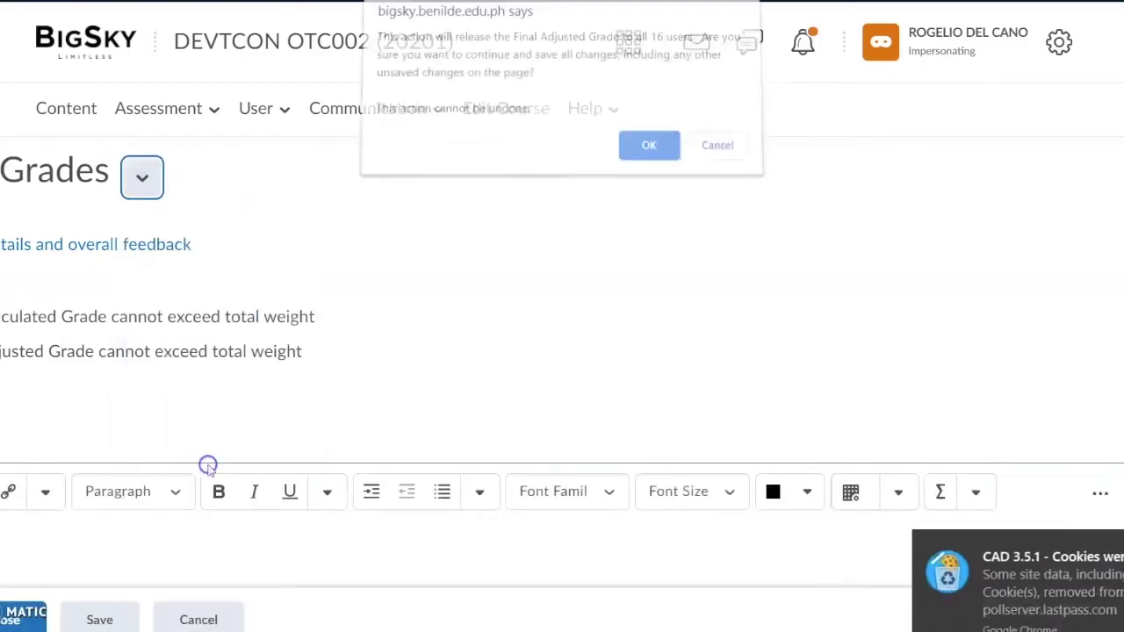
pyautogui.click(650, 153)
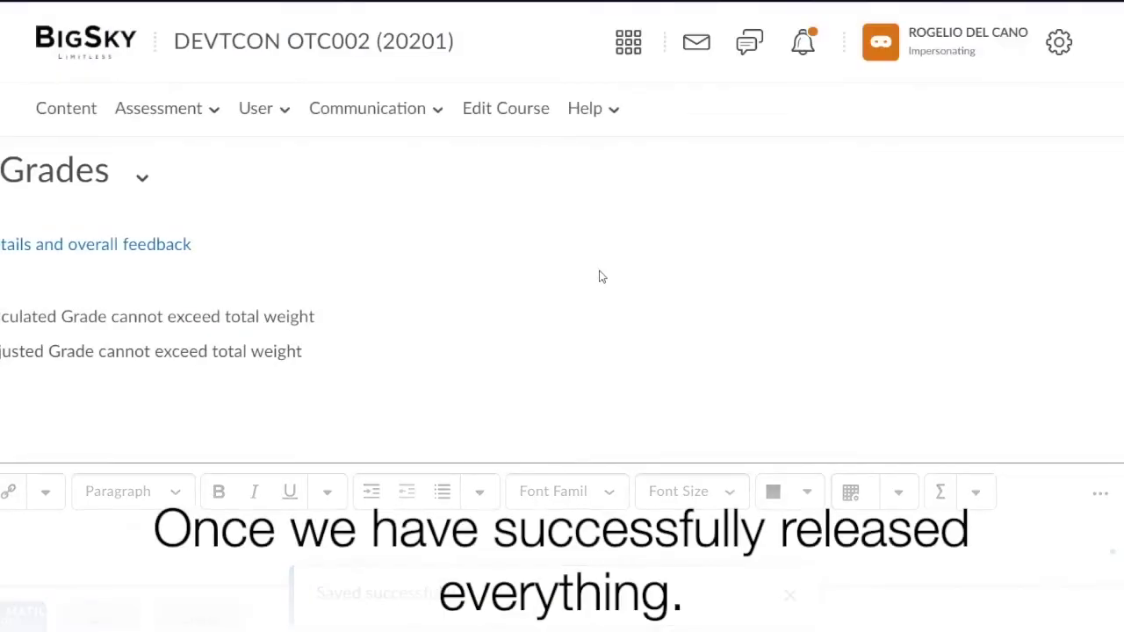
# Step: Review the released grades for every student in the list, and save and close the final grades
pyautogui.scroll(-9, 600, 276)
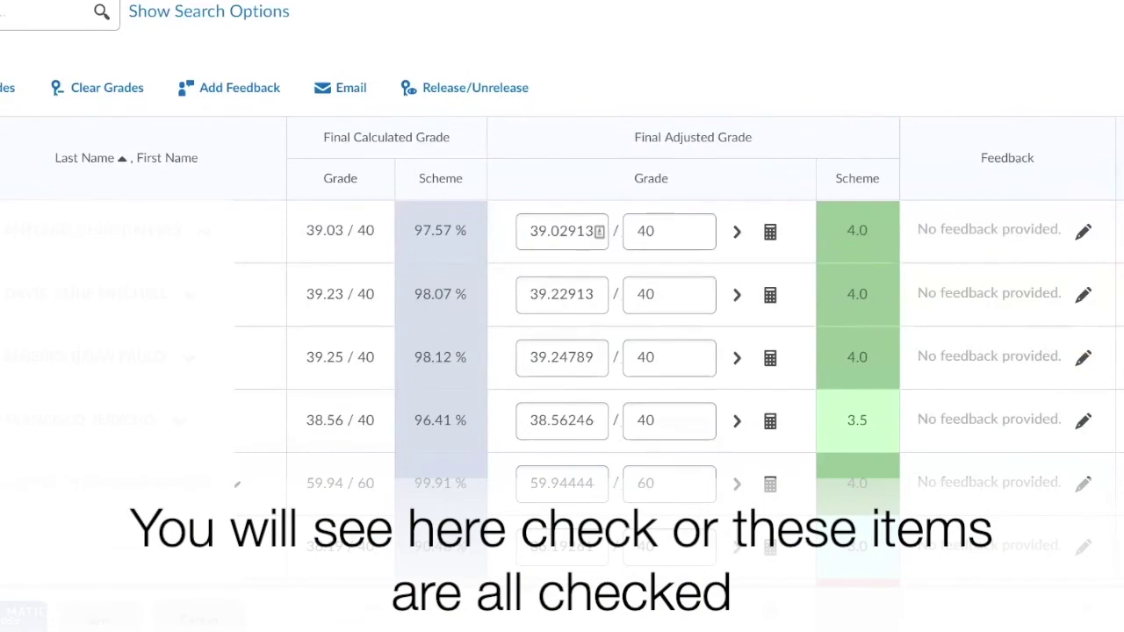
pyautogui.scroll(-3, 715, 298)
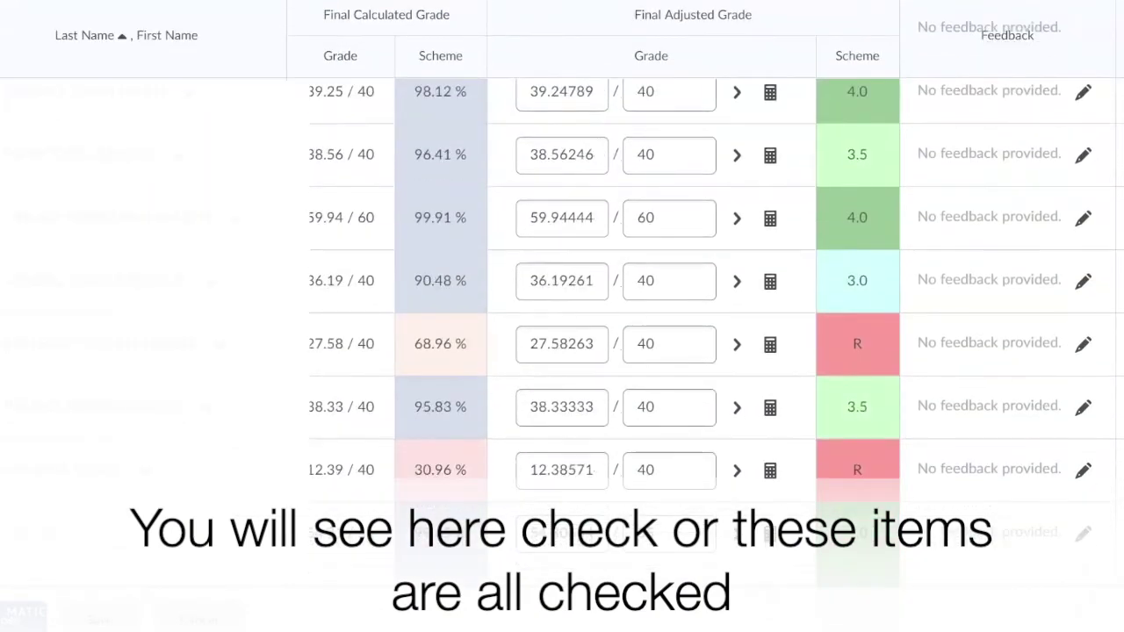
pyautogui.scroll(1, 716, 299)
pyautogui.scroll(-6, 715, 298)
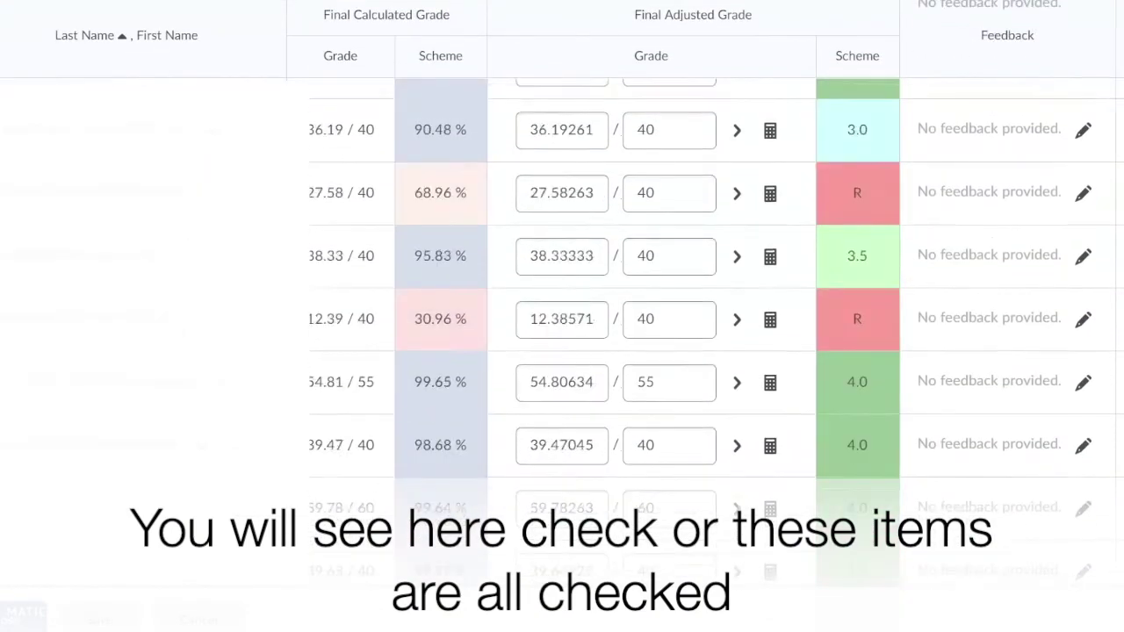
pyautogui.scroll(6, 1089, 230)
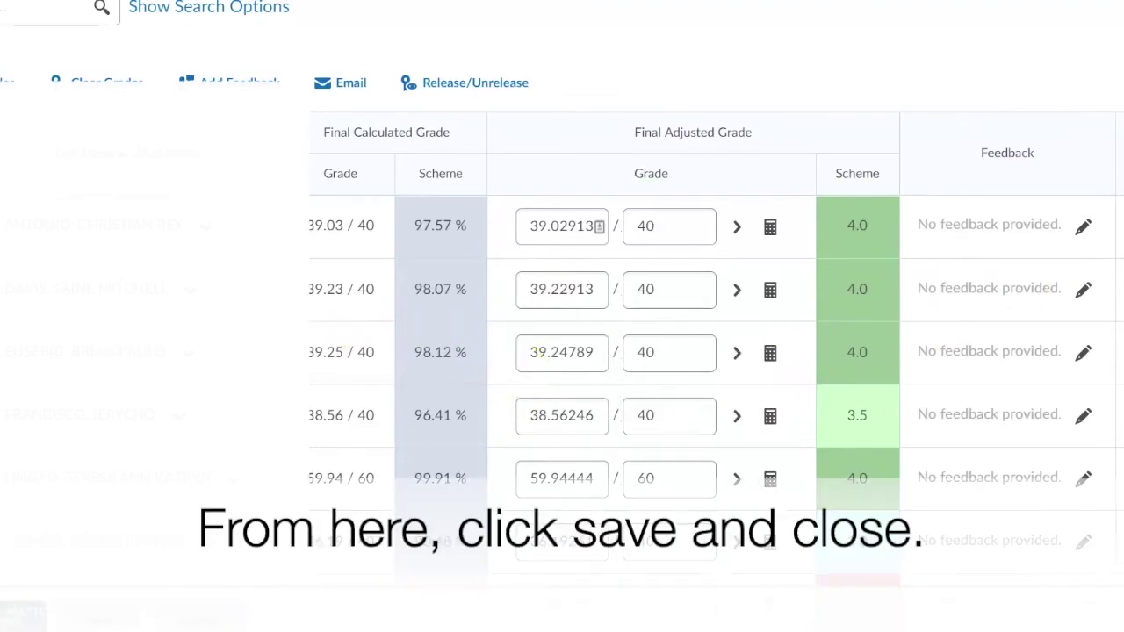
pyautogui.click(644, 130)
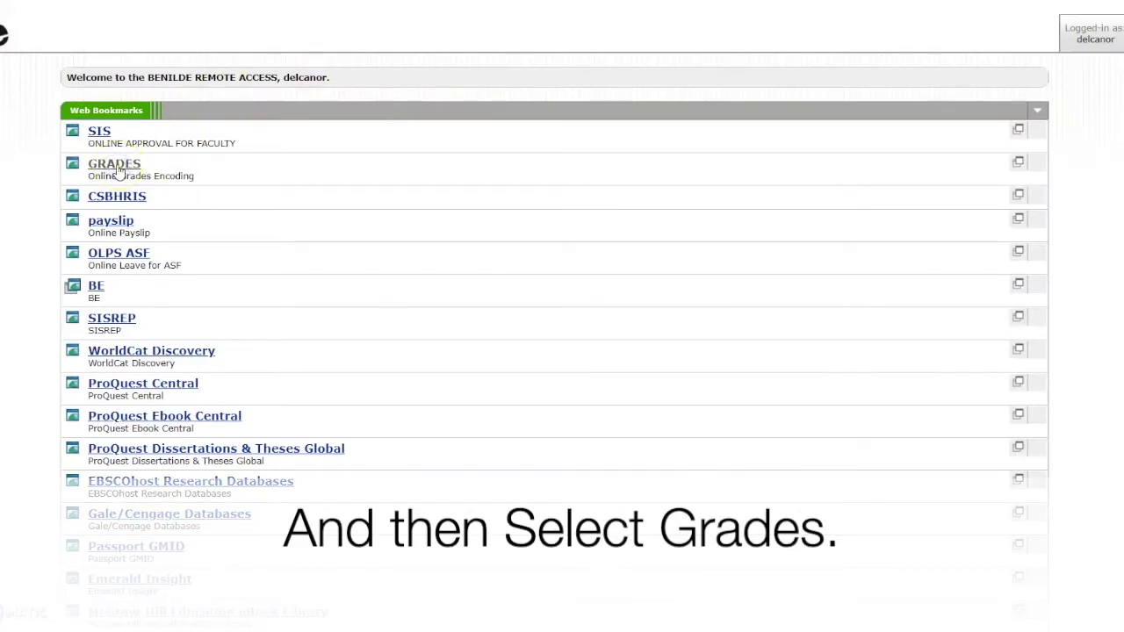
# Step: Open the online grades encoding system from Benilde Remote Access, check the system parameters, and open the midterm grading sheet for DEVTCON OTC002
pyautogui.click(119, 170)
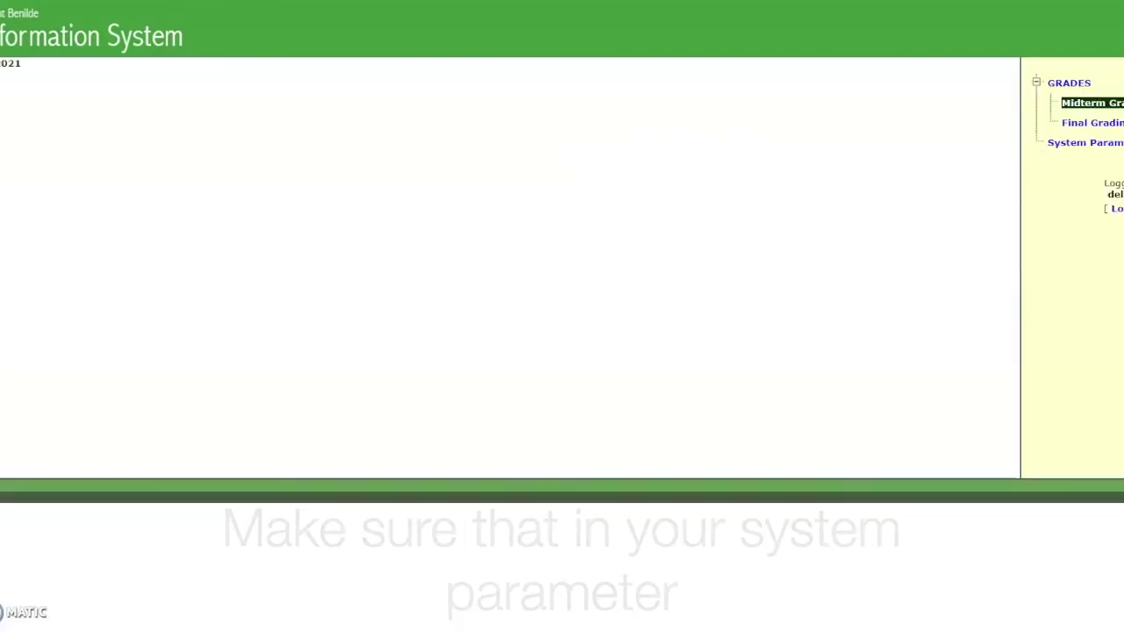
pyautogui.click(1100, 150)
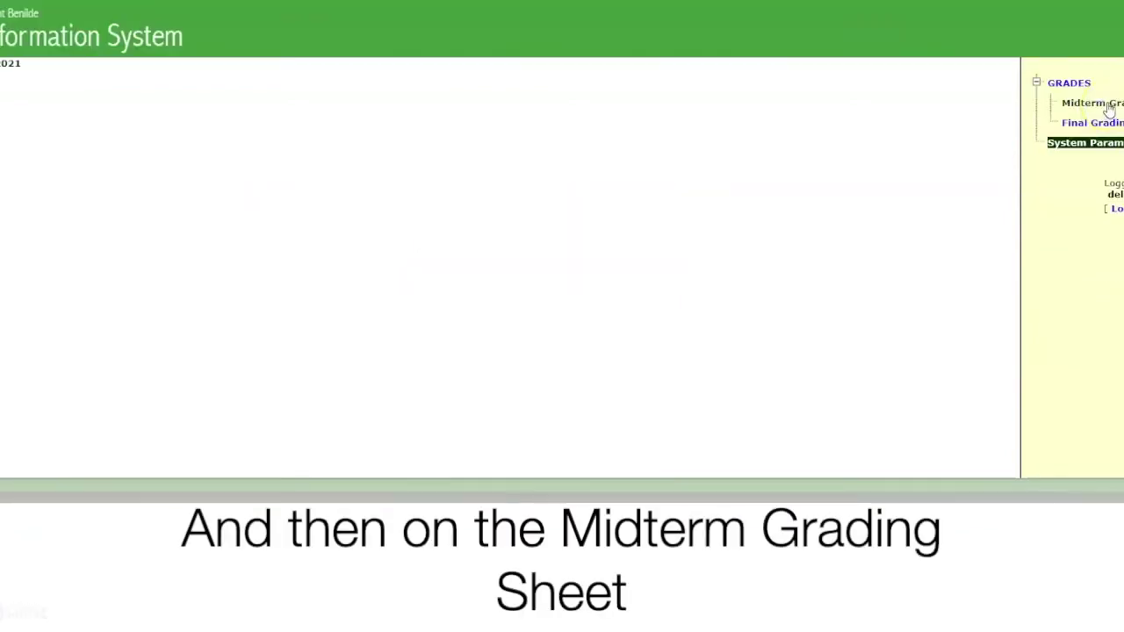
pyautogui.click(1109, 104)
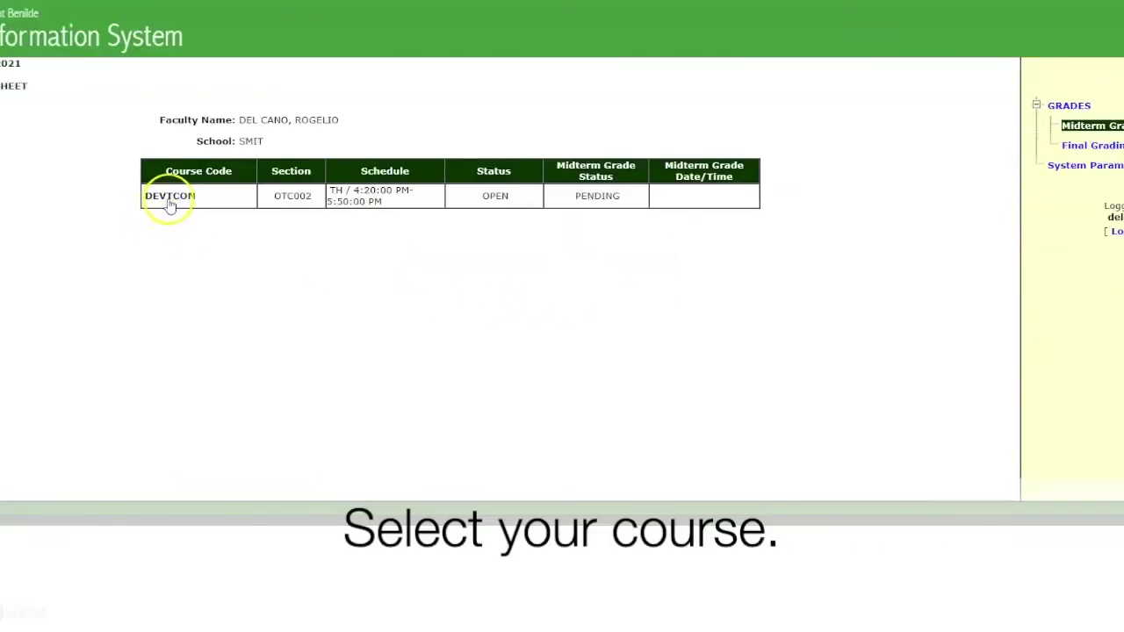
pyautogui.click(172, 198)
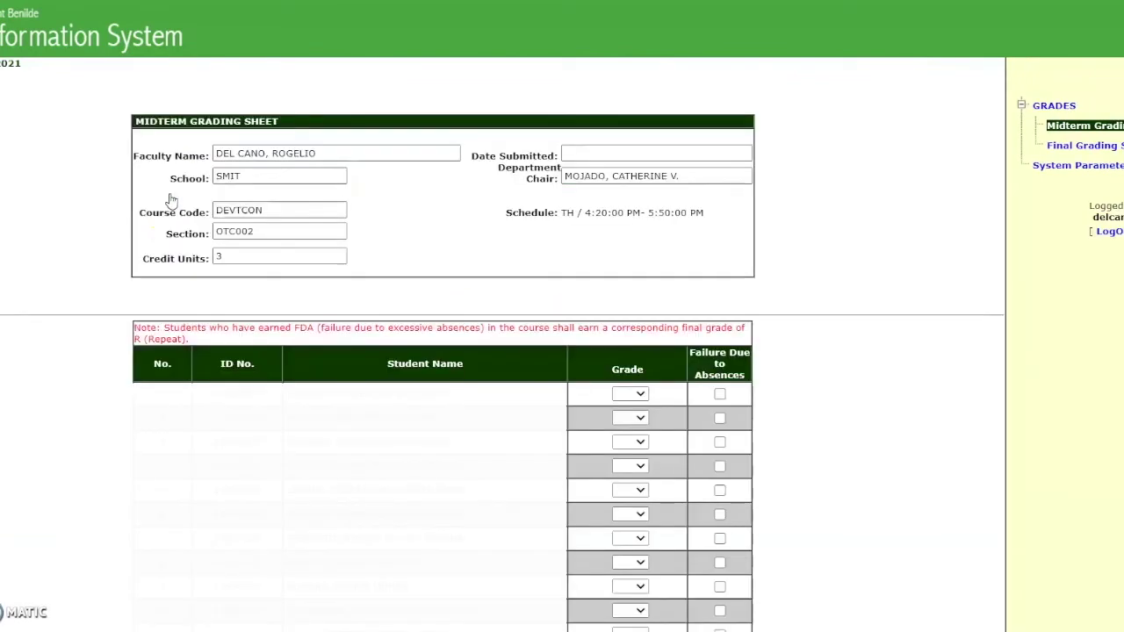
# Step: Load the students' grades from BigSky into the midterm grading sheet and review them
pyautogui.scroll(-4, 584, 318)
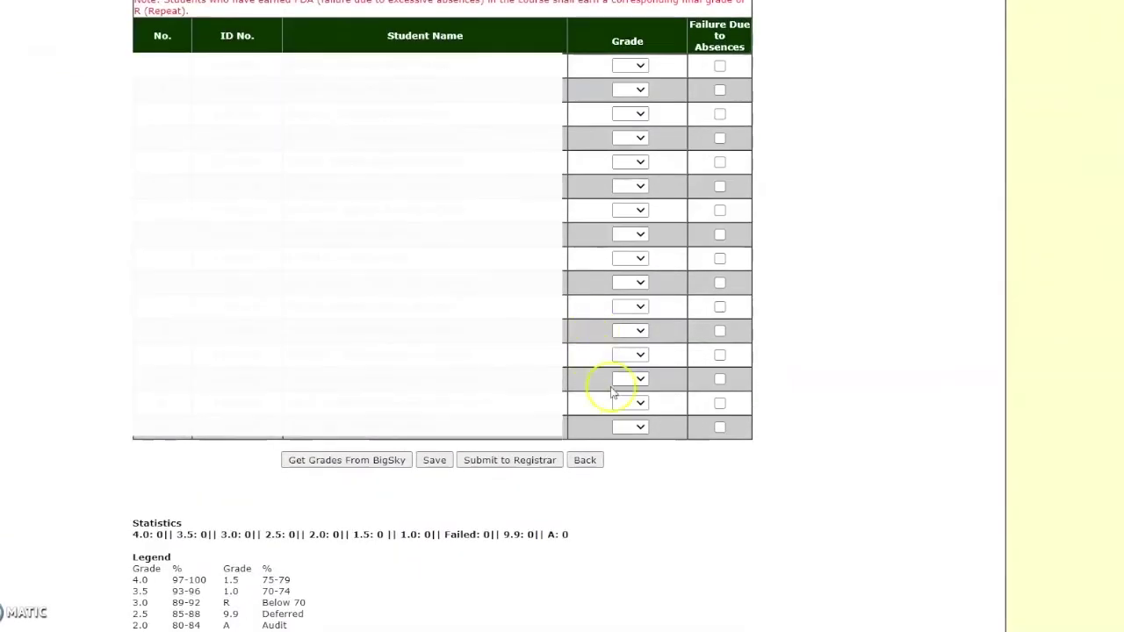
pyautogui.click(359, 466)
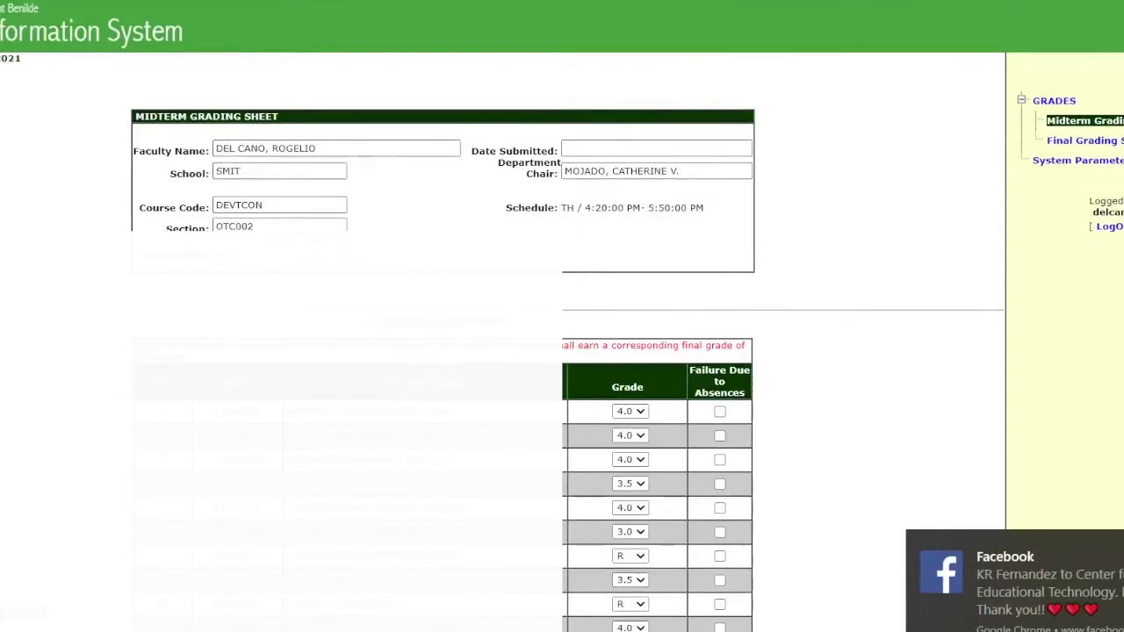
pyautogui.scroll(-2, 438, 352)
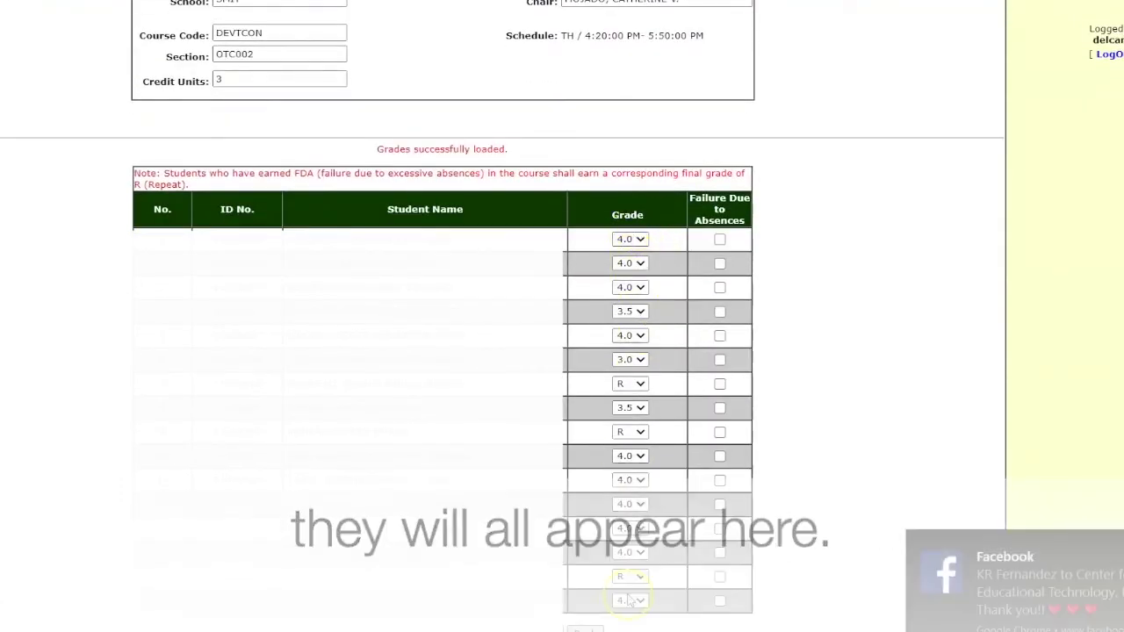
pyautogui.scroll(-1, 628, 451)
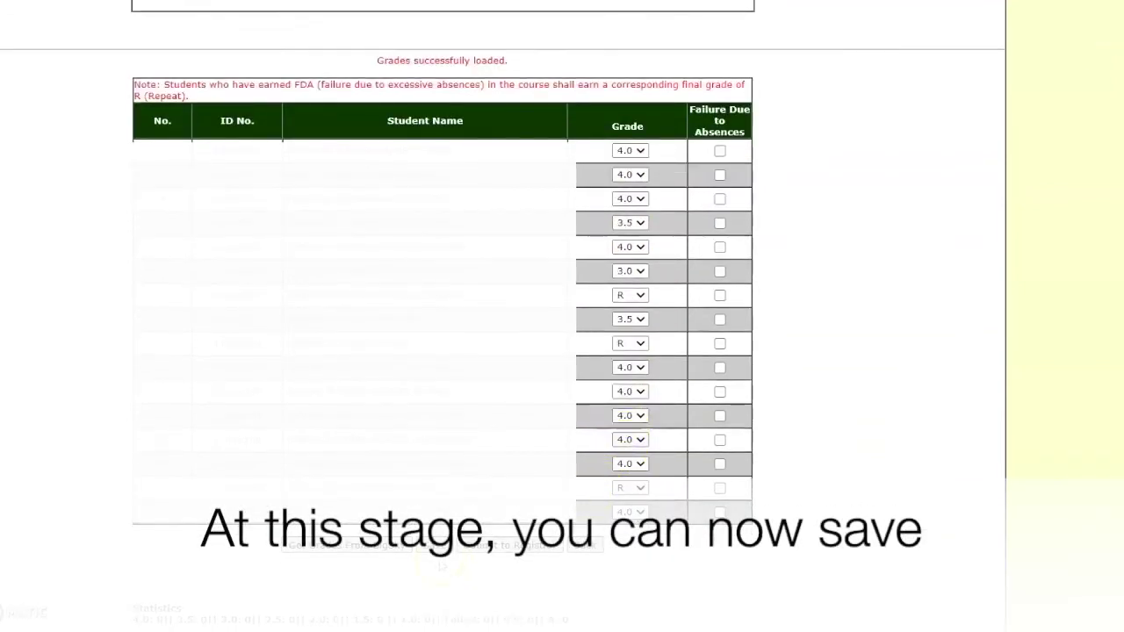